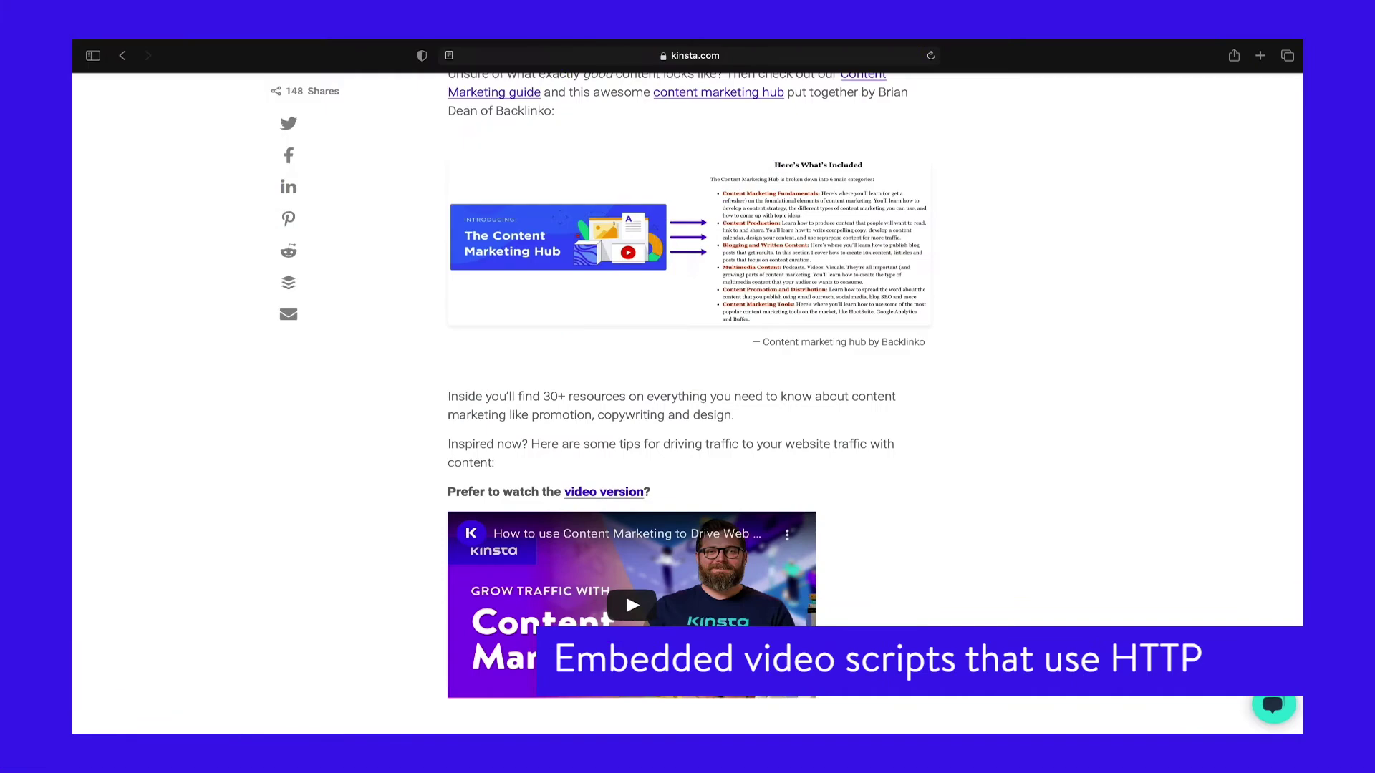
Go to More Tools in Chrome's menu to reach Developer Tools for the kinstalife page.
scroll(649, 444, down, 5)
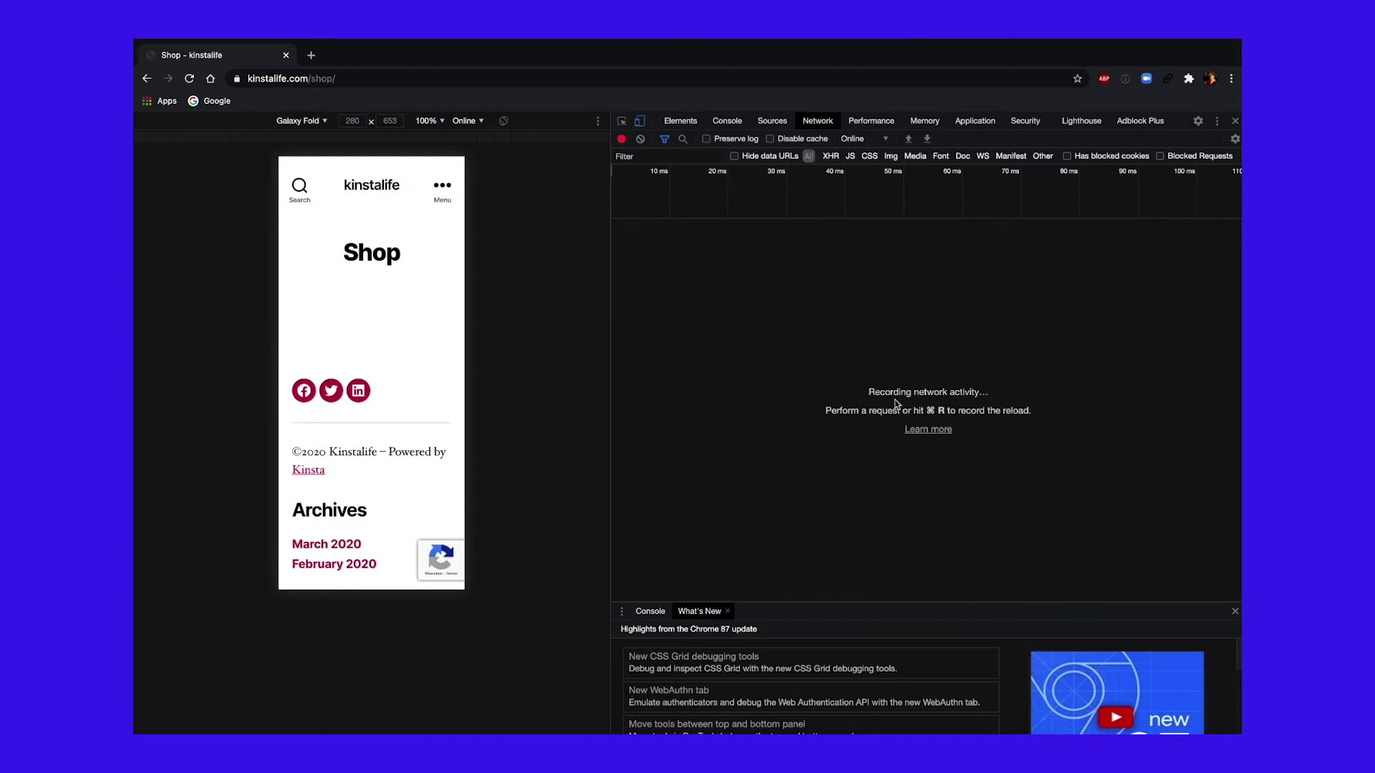
click(1232, 78)
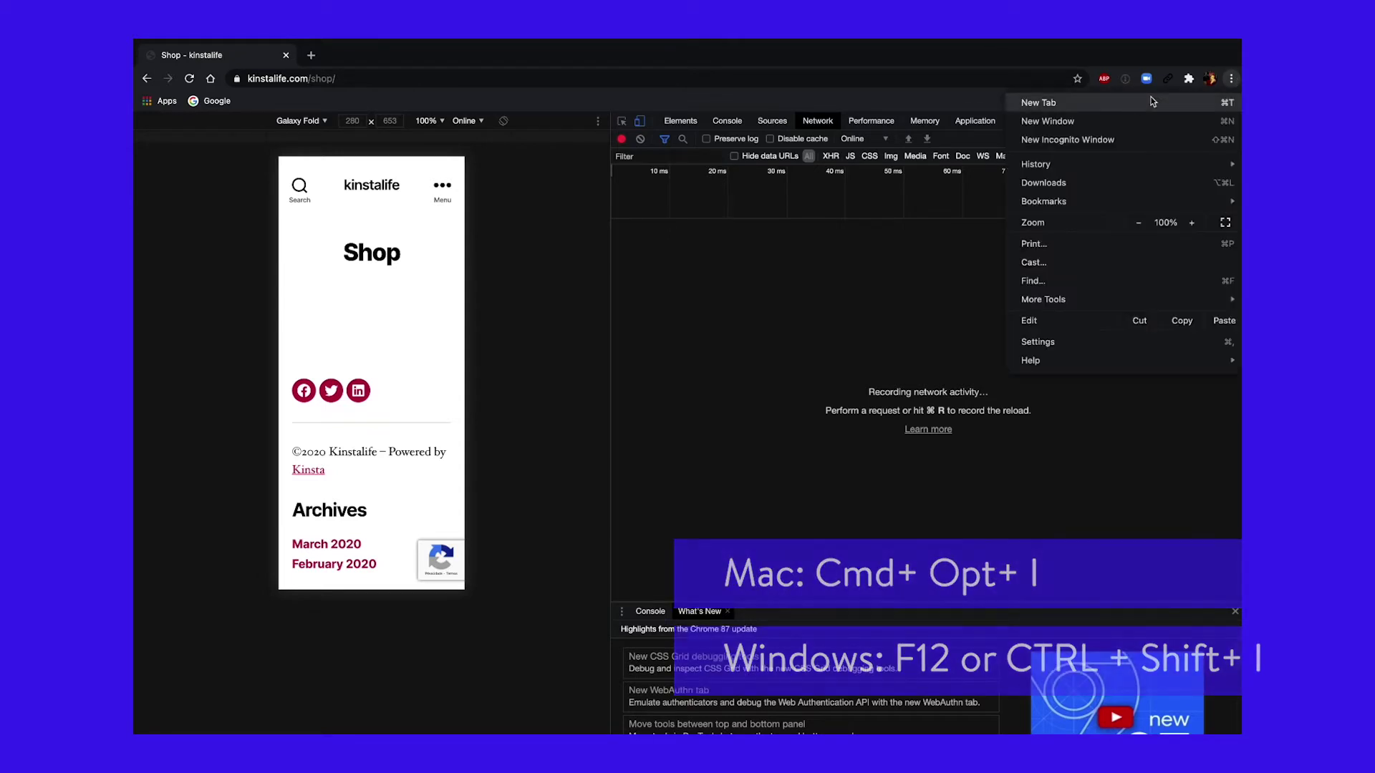
mouse_move(1074, 306)
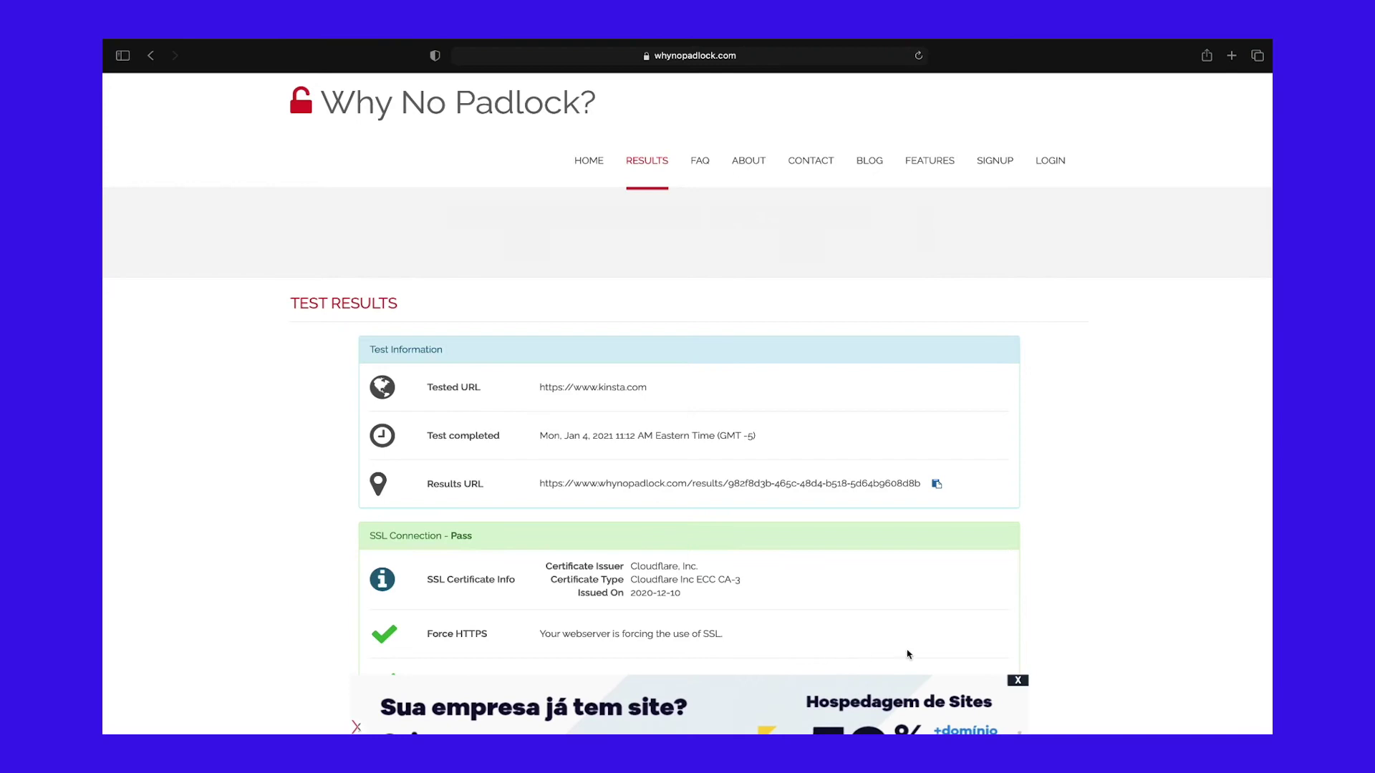
Run the Why No Padlock test on kinsta.com and scroll down to its results.
scroll(1120, 614, down, 10)
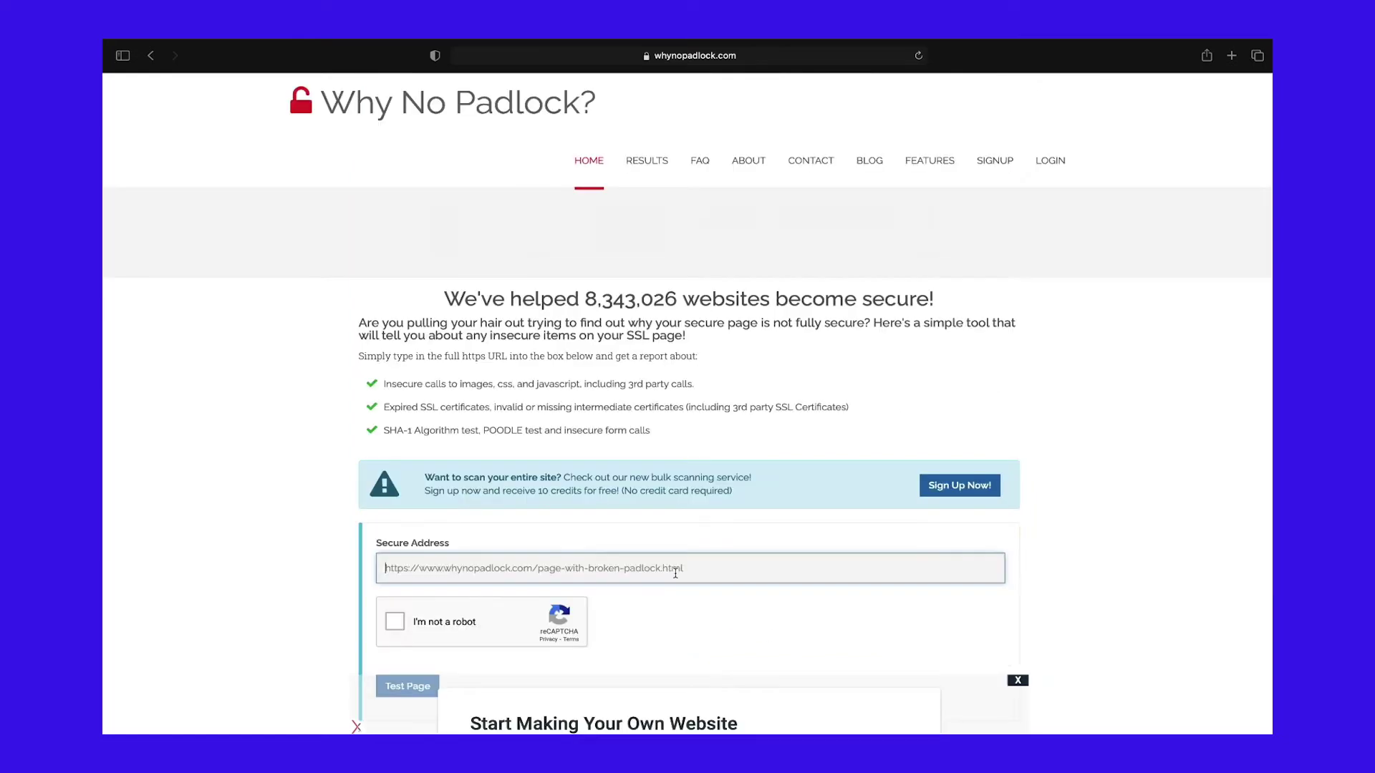
text(kinsta.com)
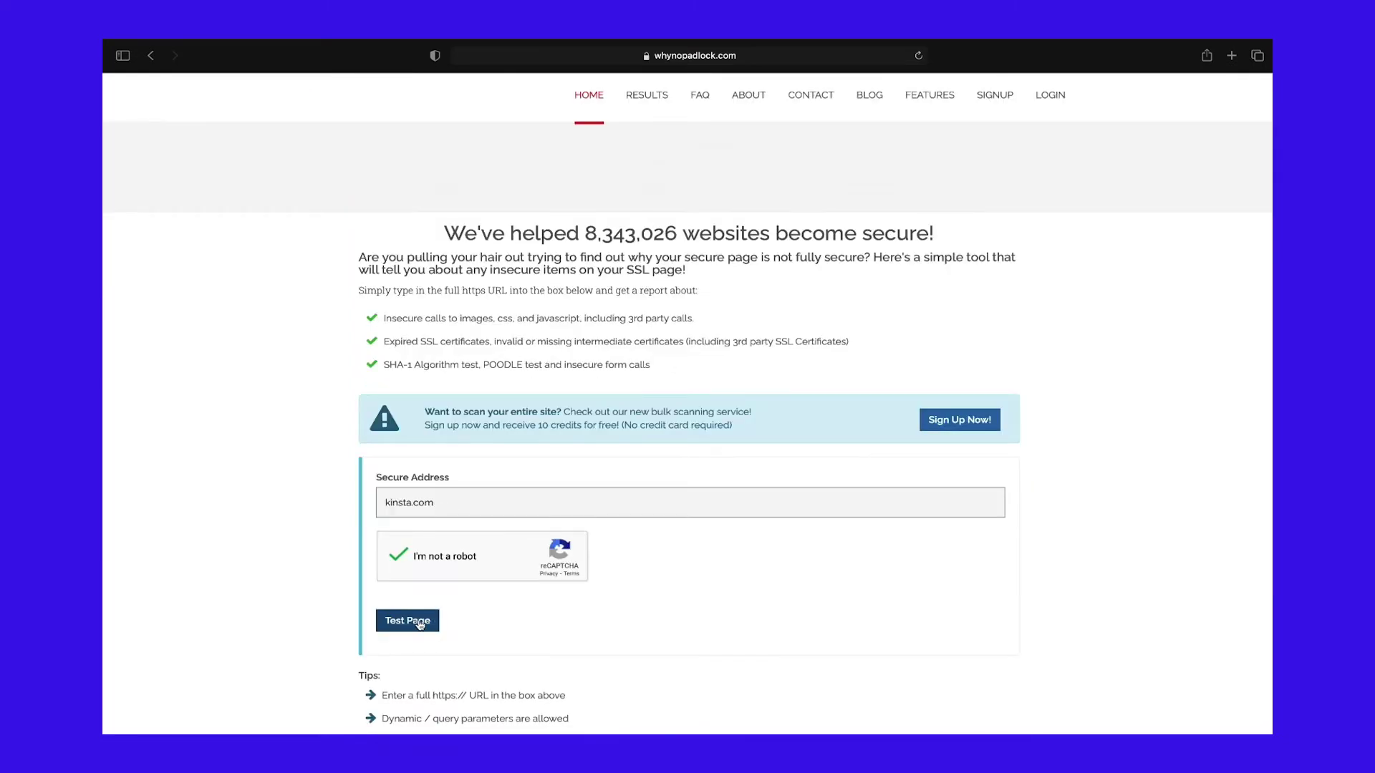
click(420, 622)
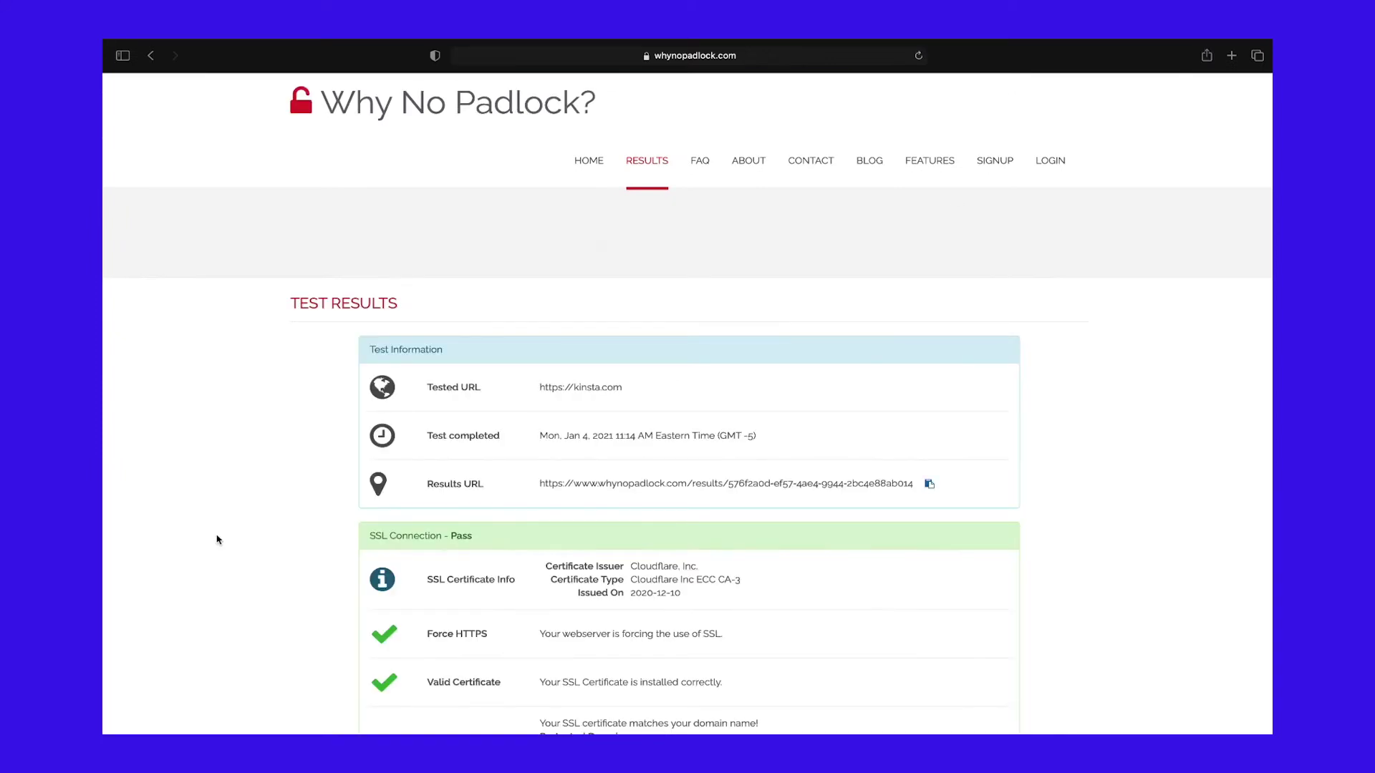
scroll(217, 540, down, 6)
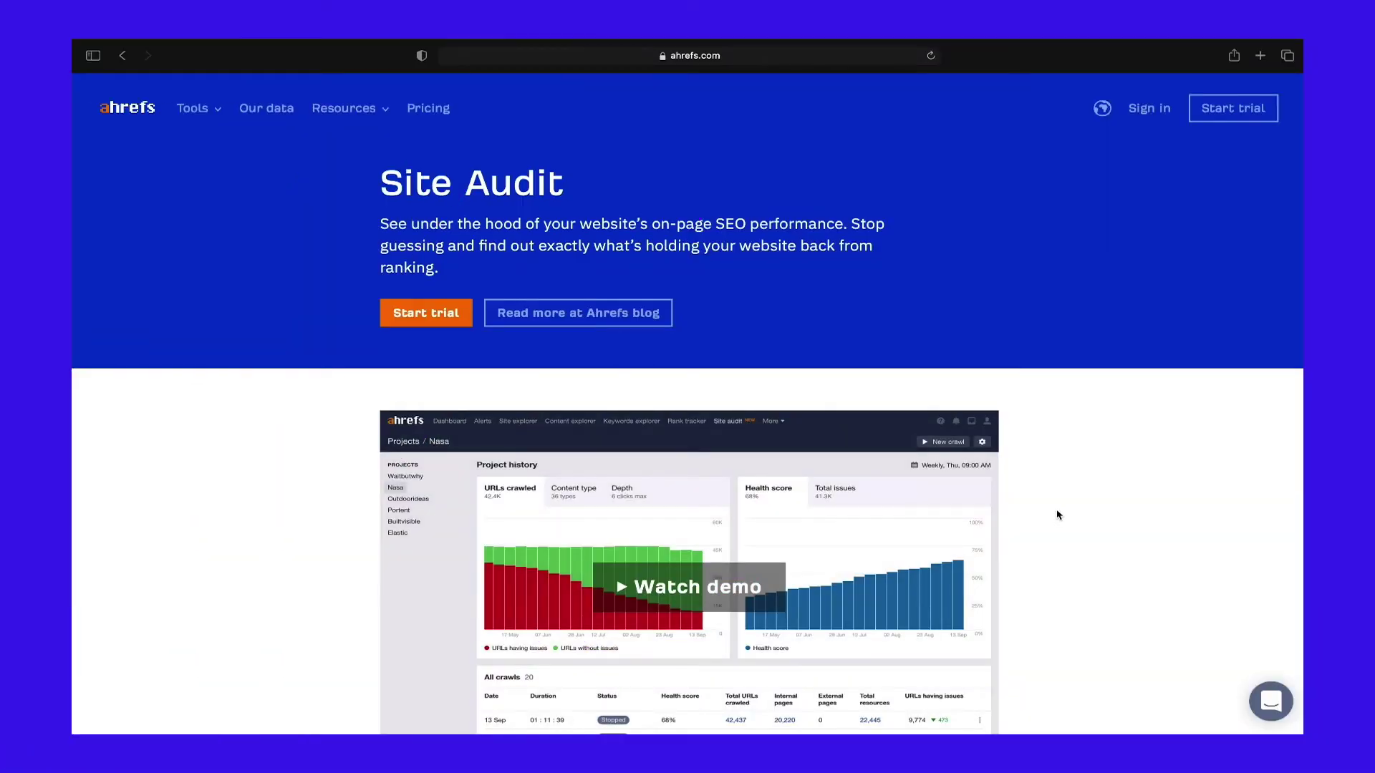
scroll(1057, 515, down, 10)
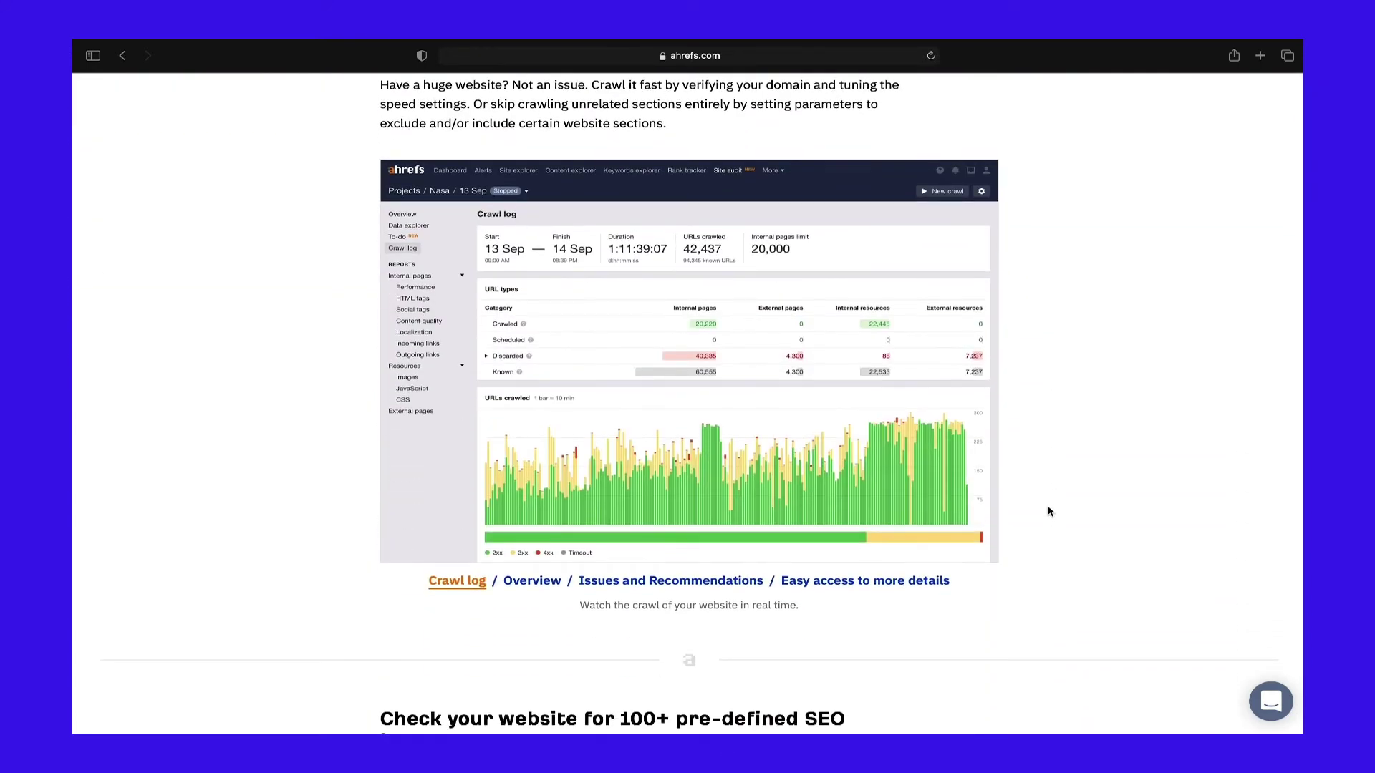
scroll(1049, 511, down, 12)
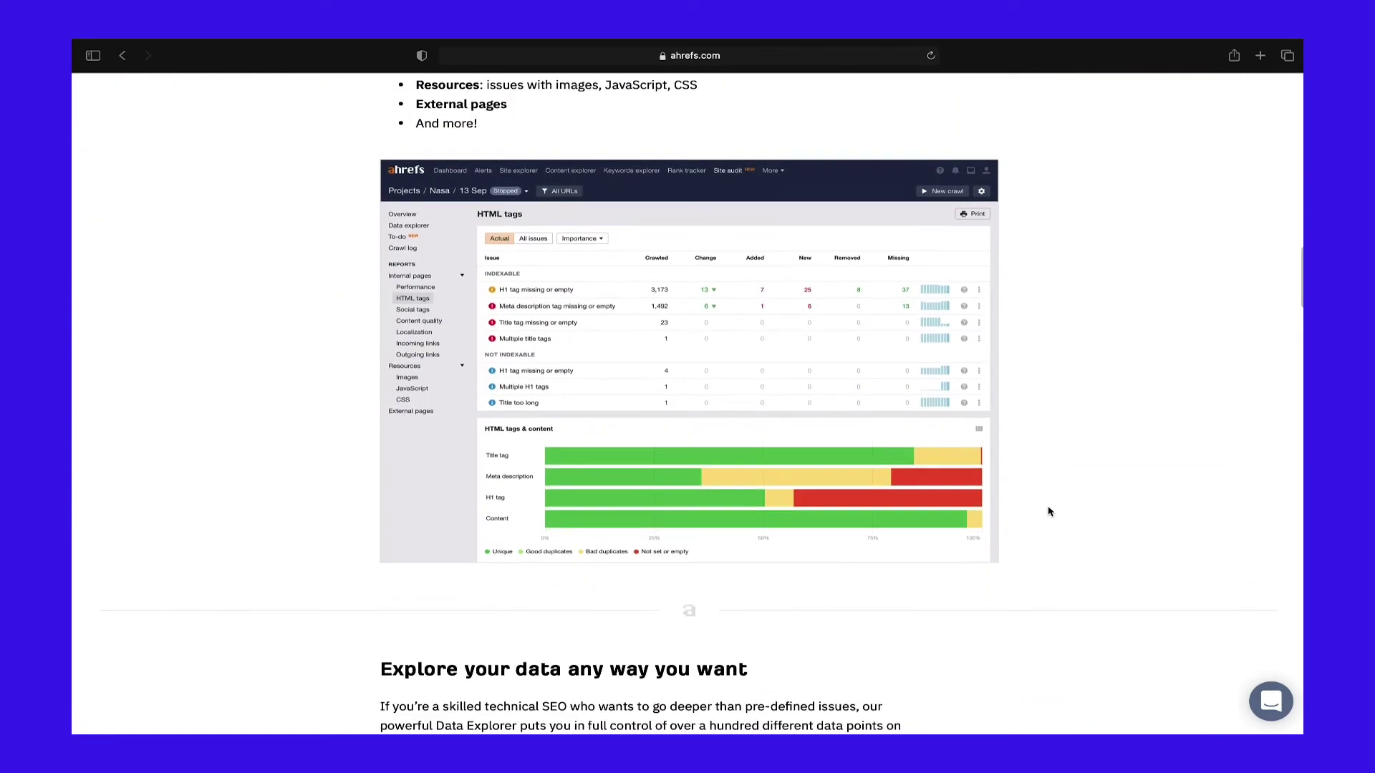
scroll(1049, 512, down, 10)
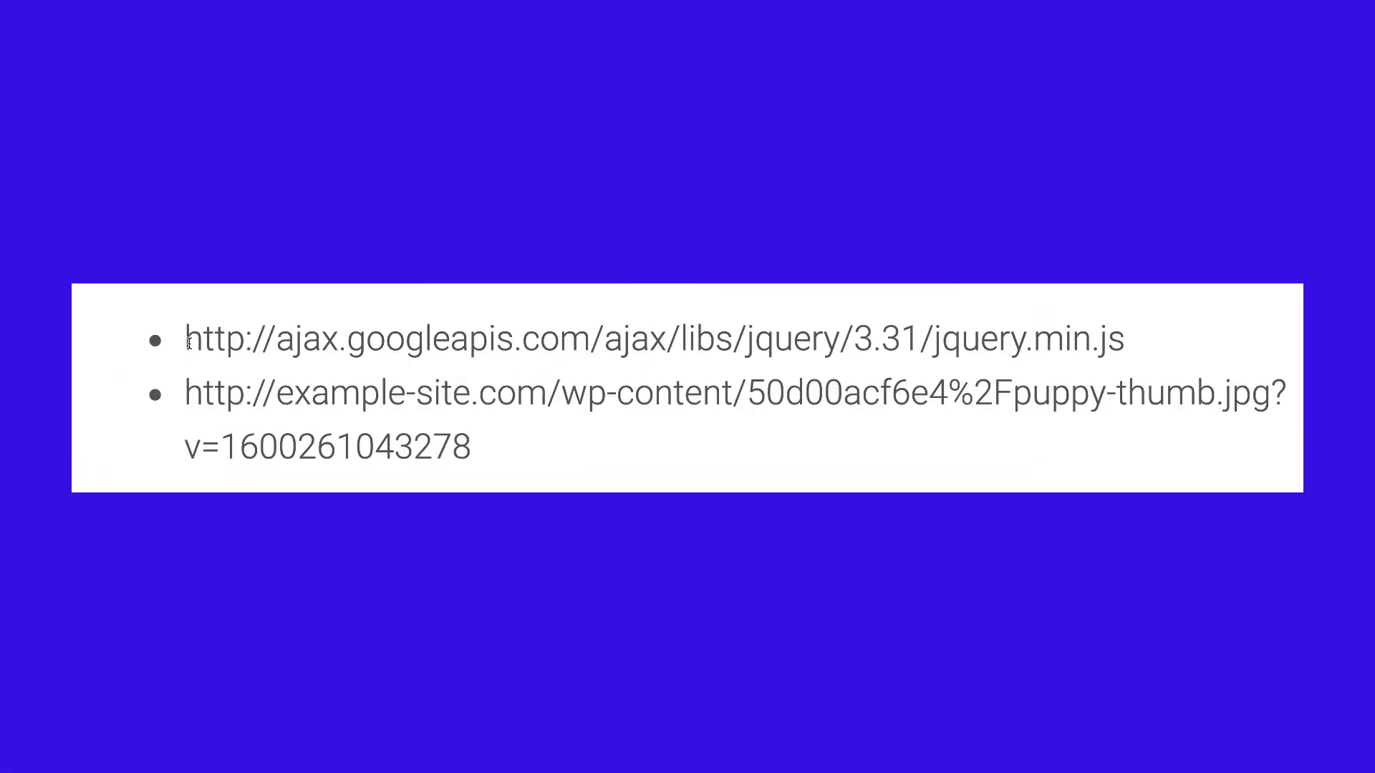
Select the full example-site.com puppy-thumb.jpg URL, not the jQuery script URL above it.
drag(186, 340, 1150, 349)
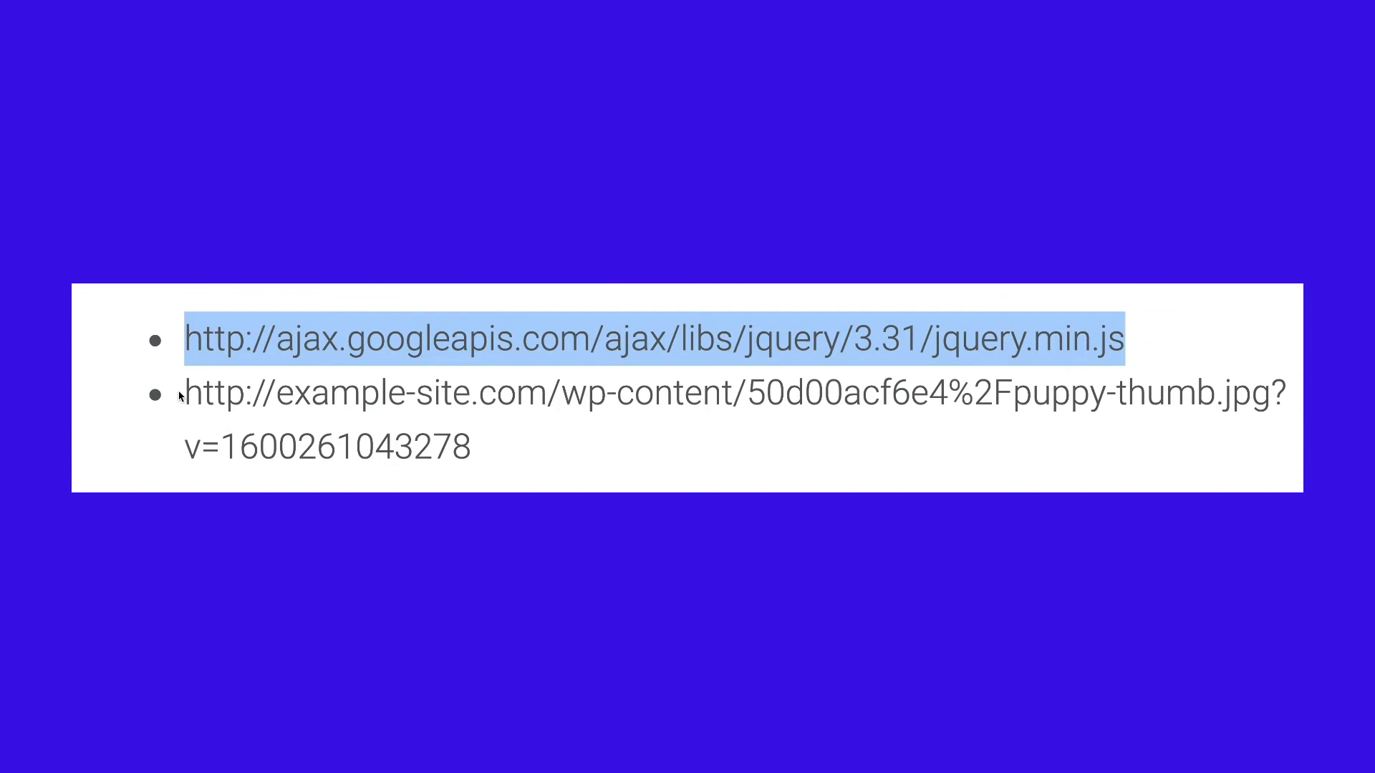
drag(184, 394, 465, 441)
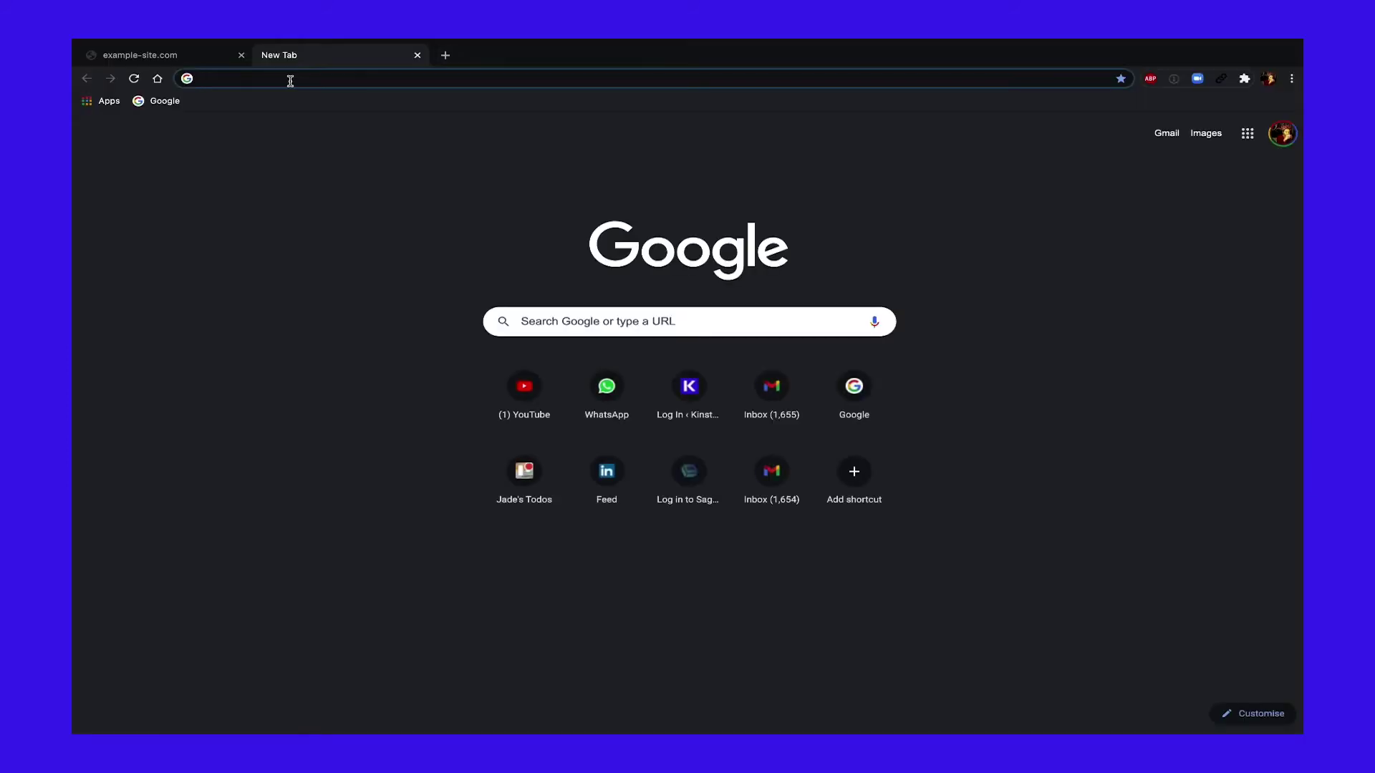
Paste the puppy-thumb.jpg URL into a new tab and change http to https.
key(ctrl+v)
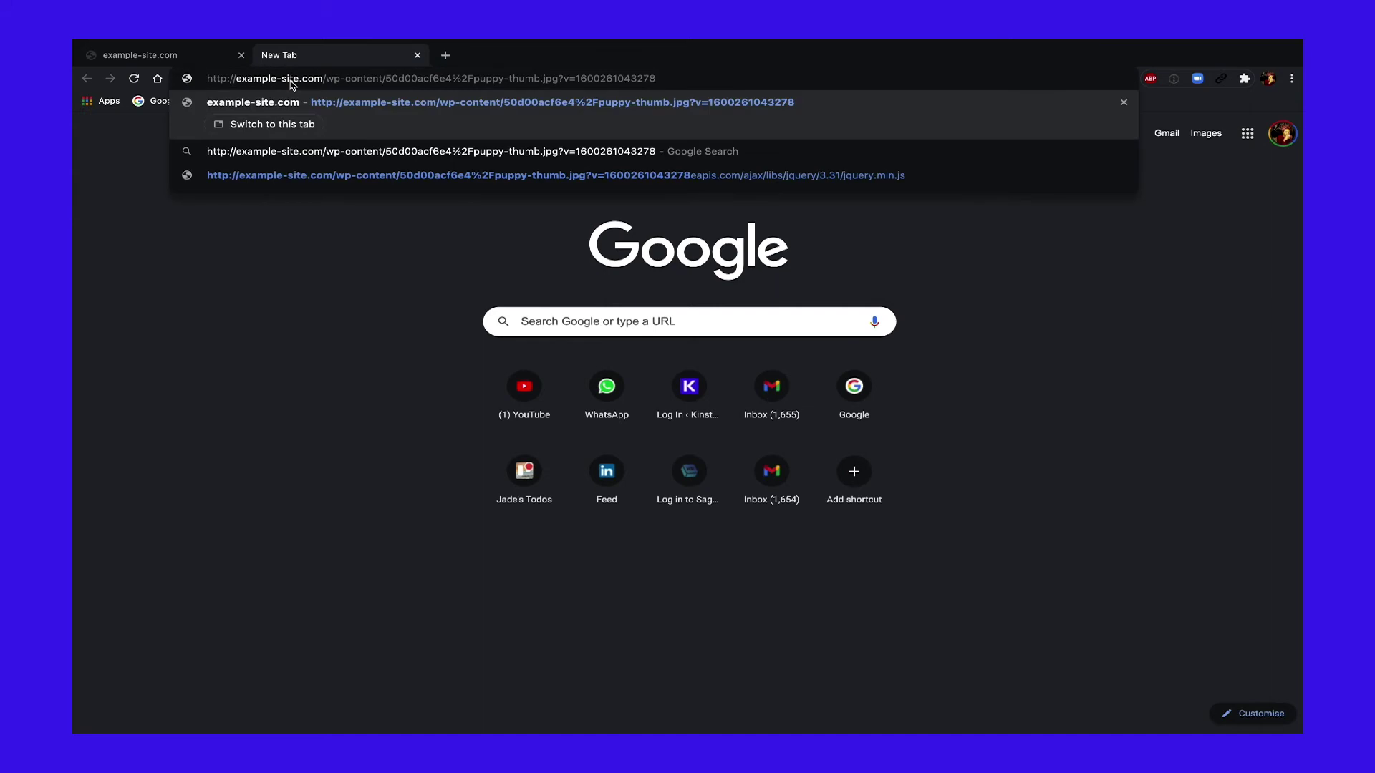
key(Left)
key(Left)
key(Left)
key(Left)
key(Left)
text(s)
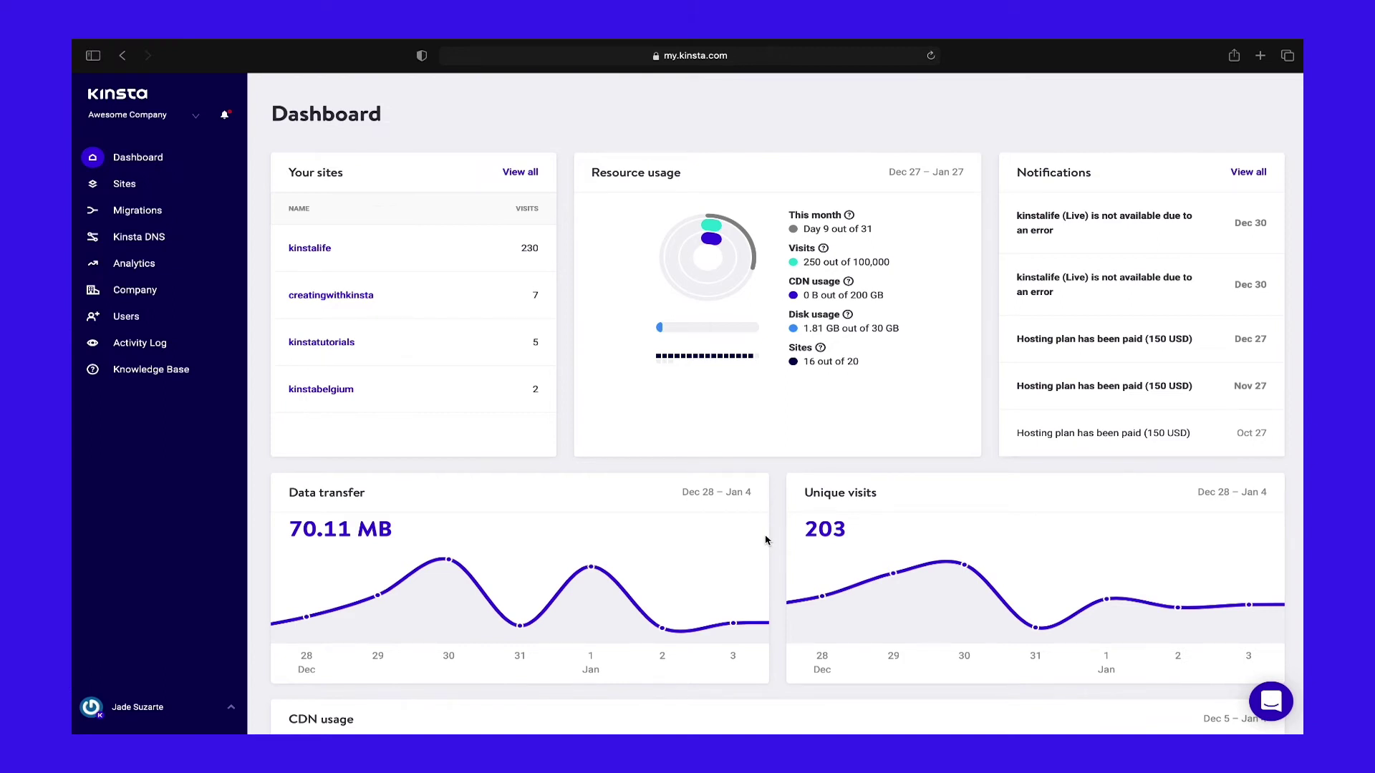
click(311, 250)
click(298, 276)
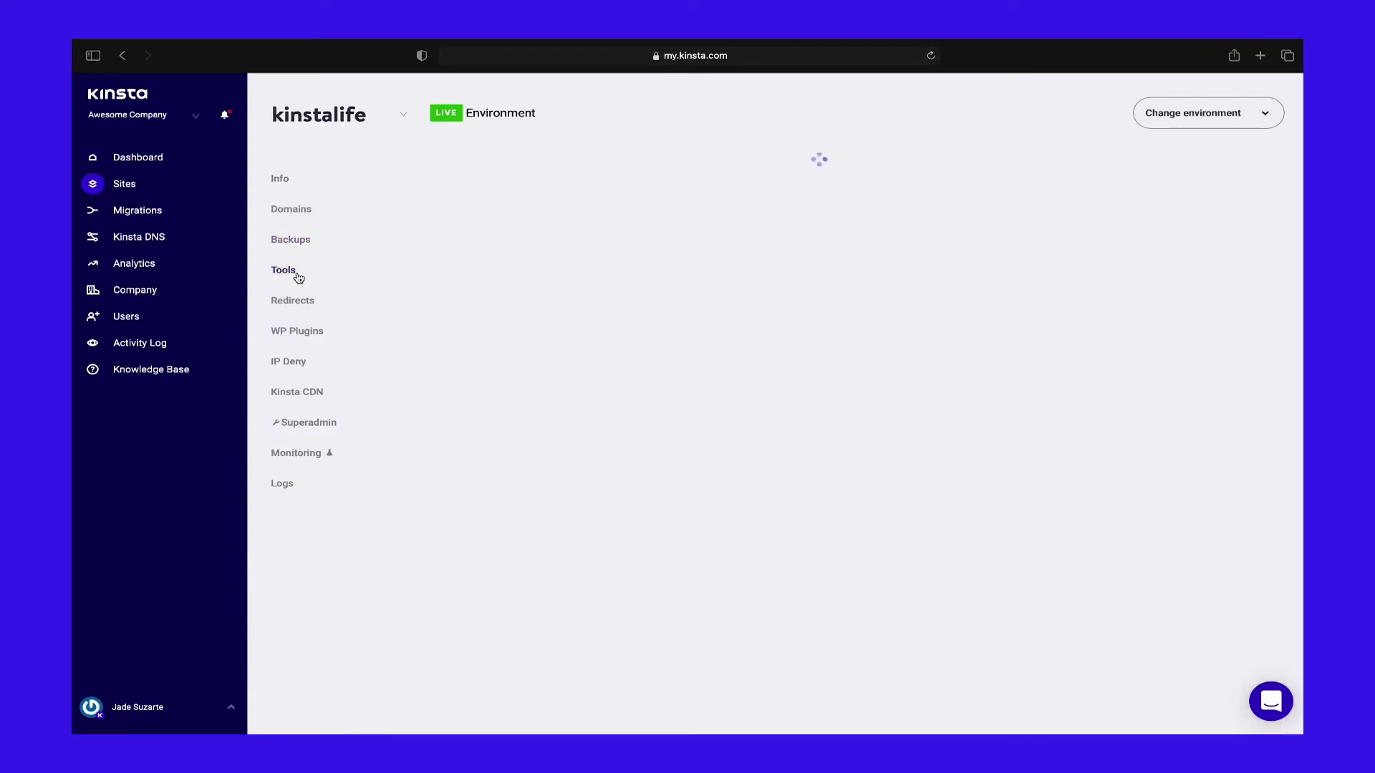
click(542, 594)
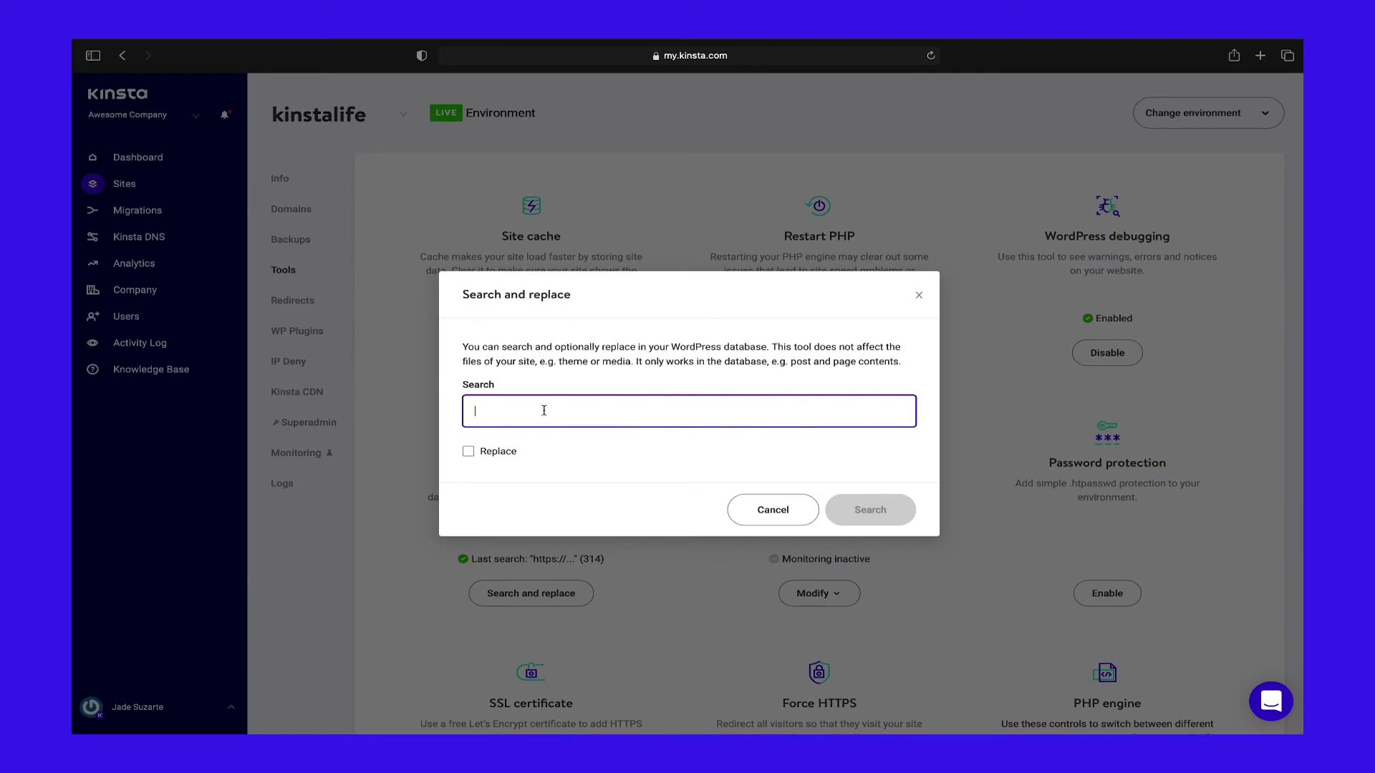
text(http://kinstalife.com)
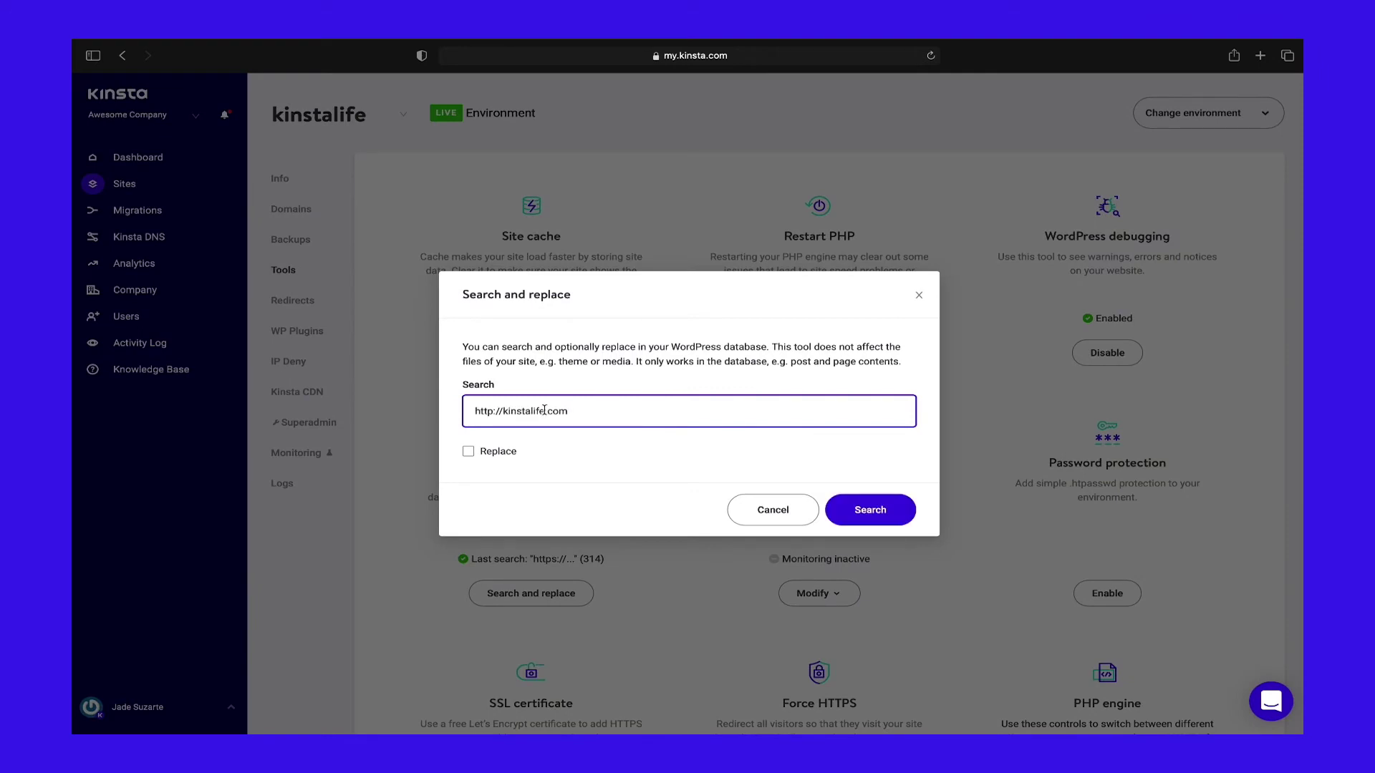
click(857, 508)
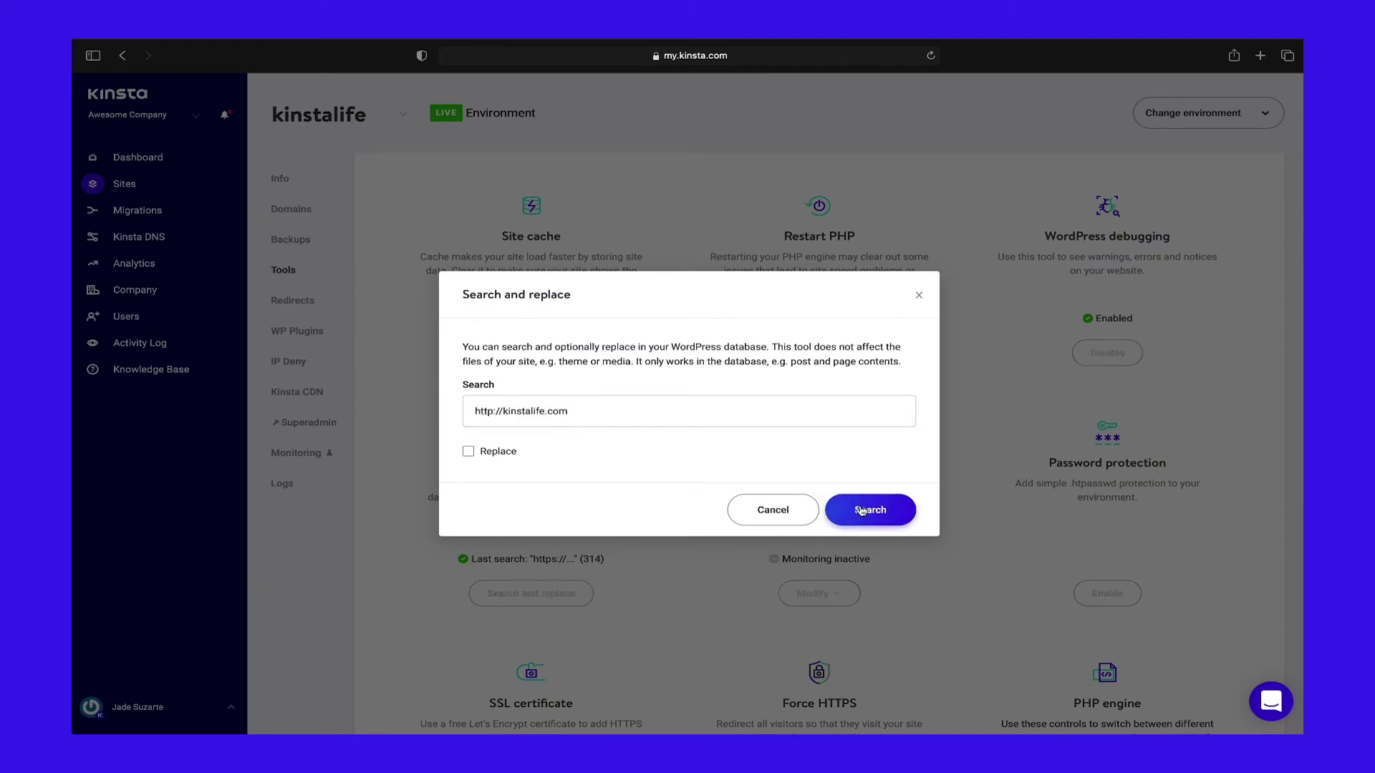
click(879, 509)
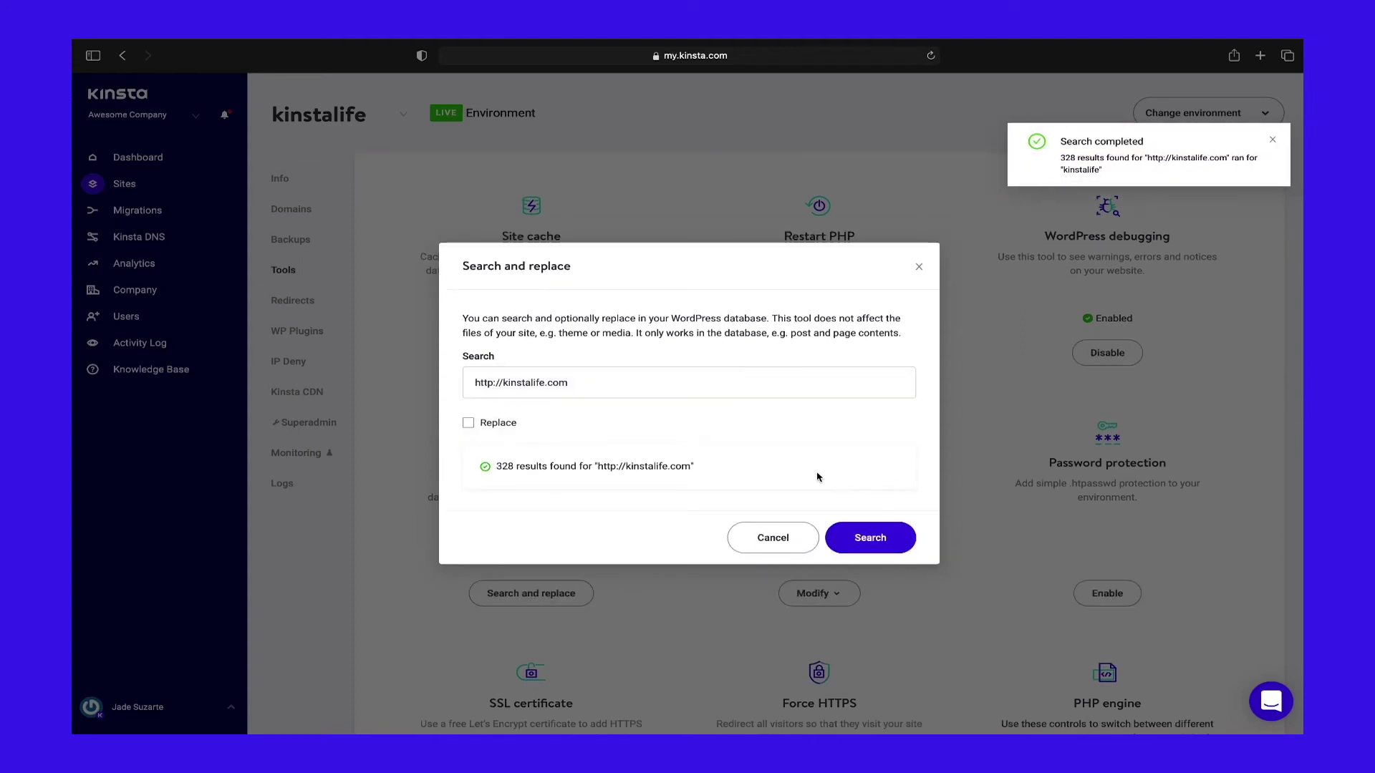
click(469, 423)
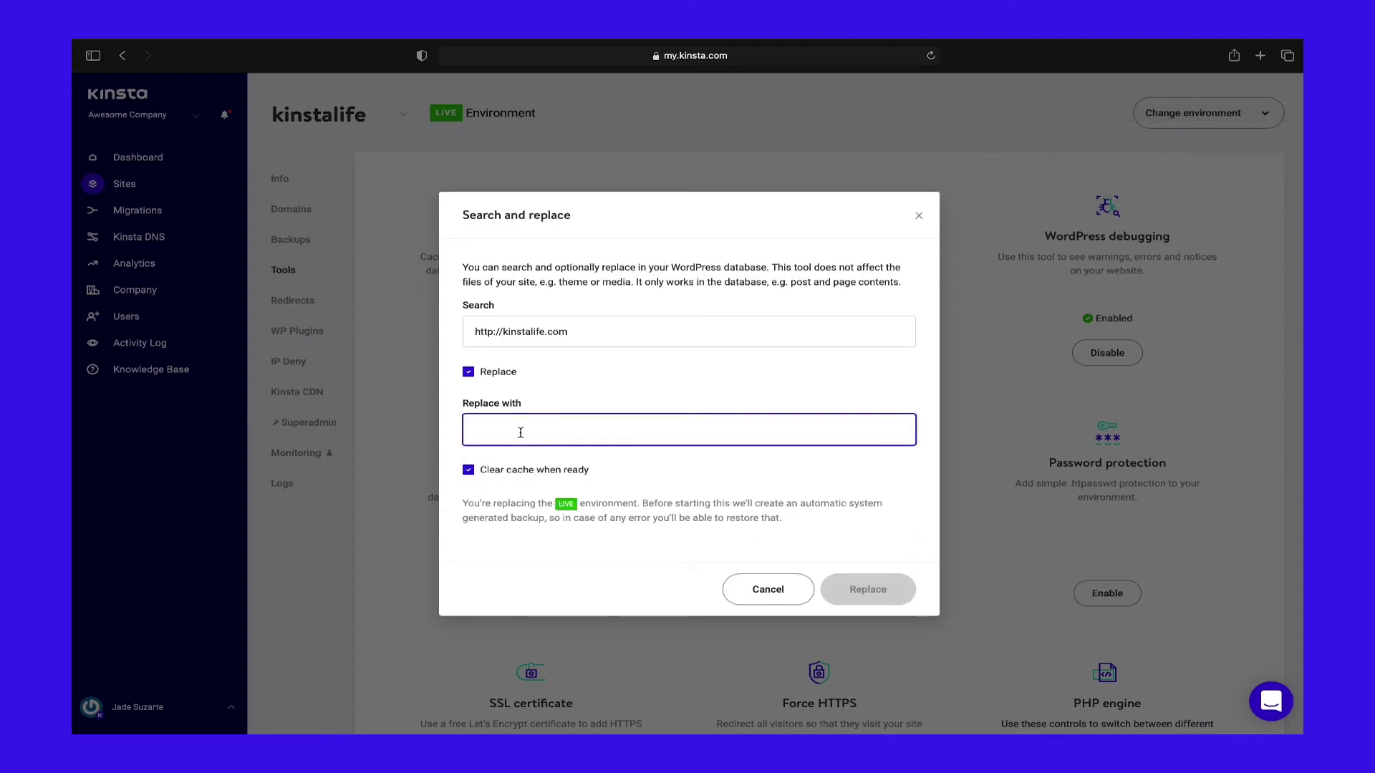
triple_click(534, 333)
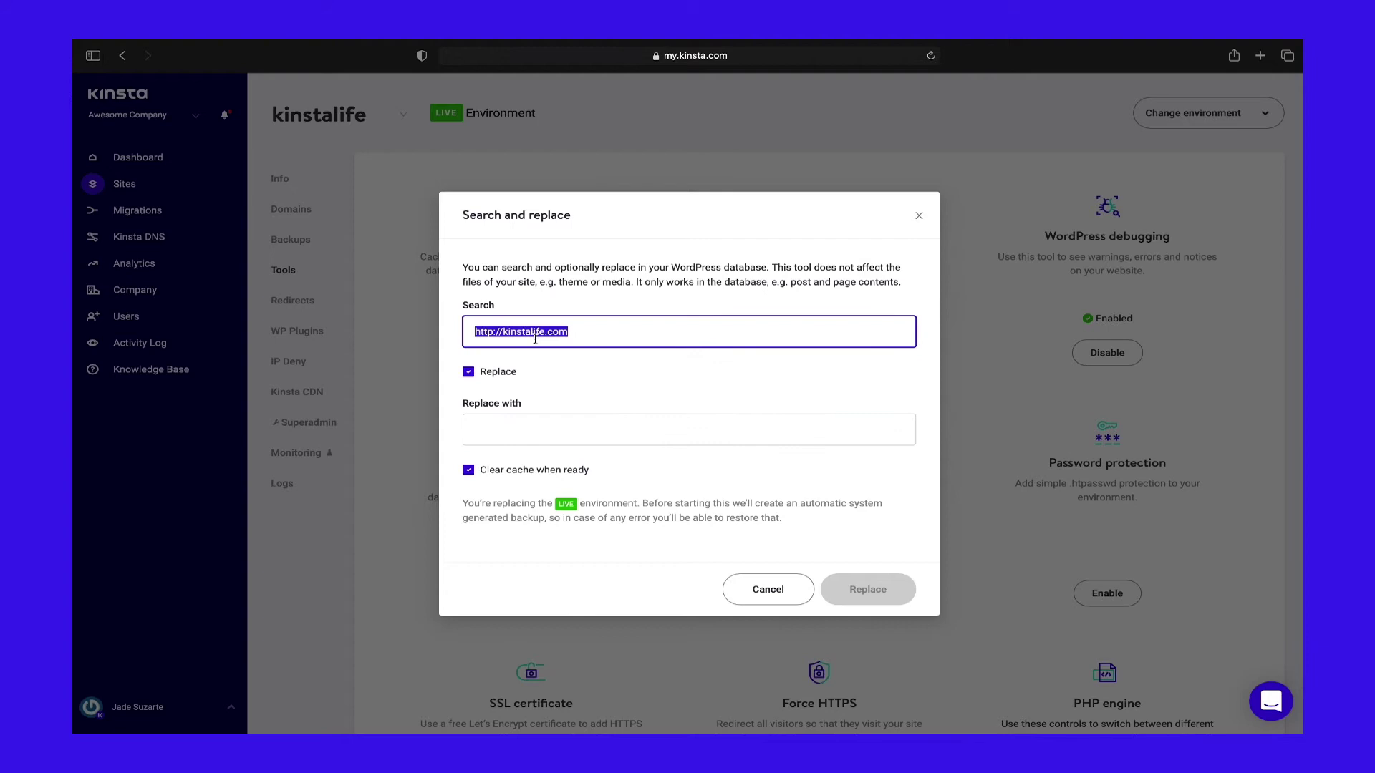
key(ctrl+c)
click(497, 429)
key(ctrl+v)
click(494, 430)
text(s)
text(:)
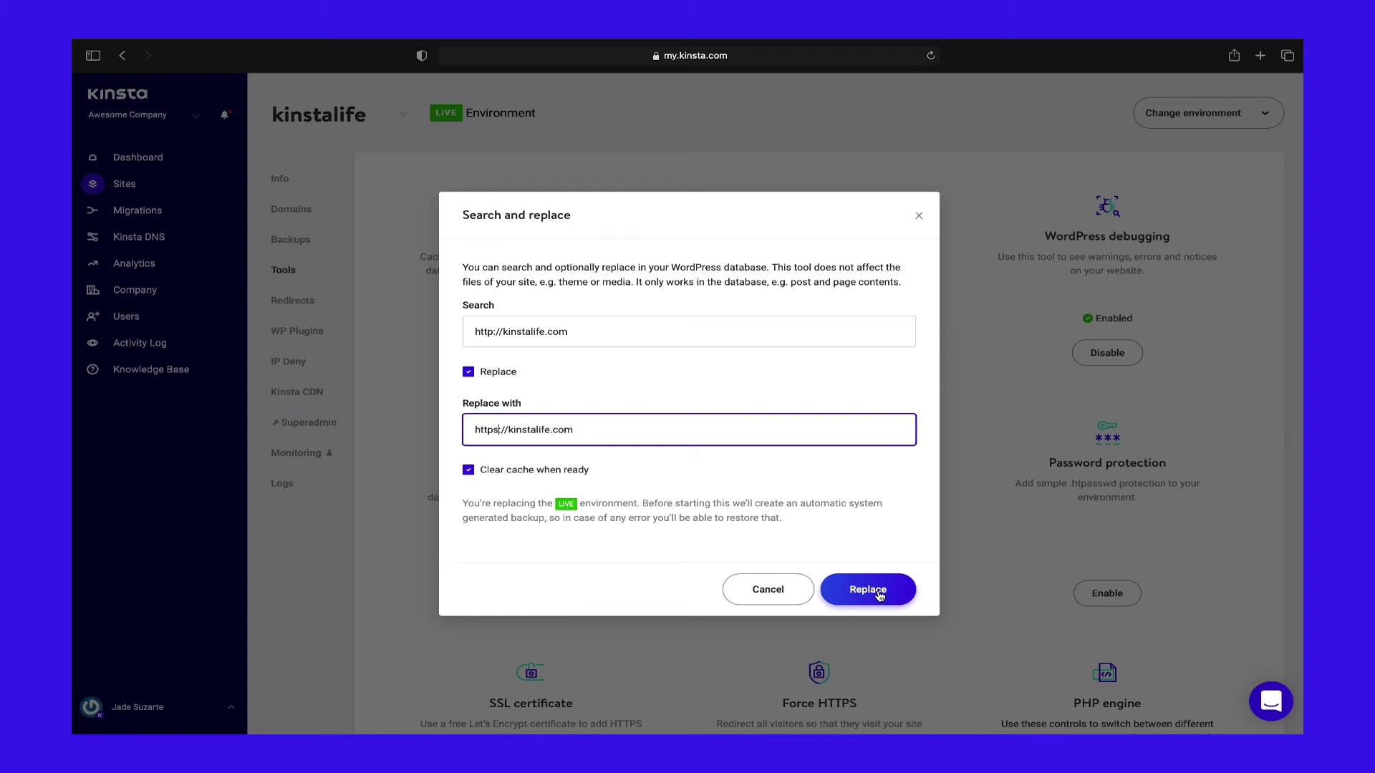
click(879, 595)
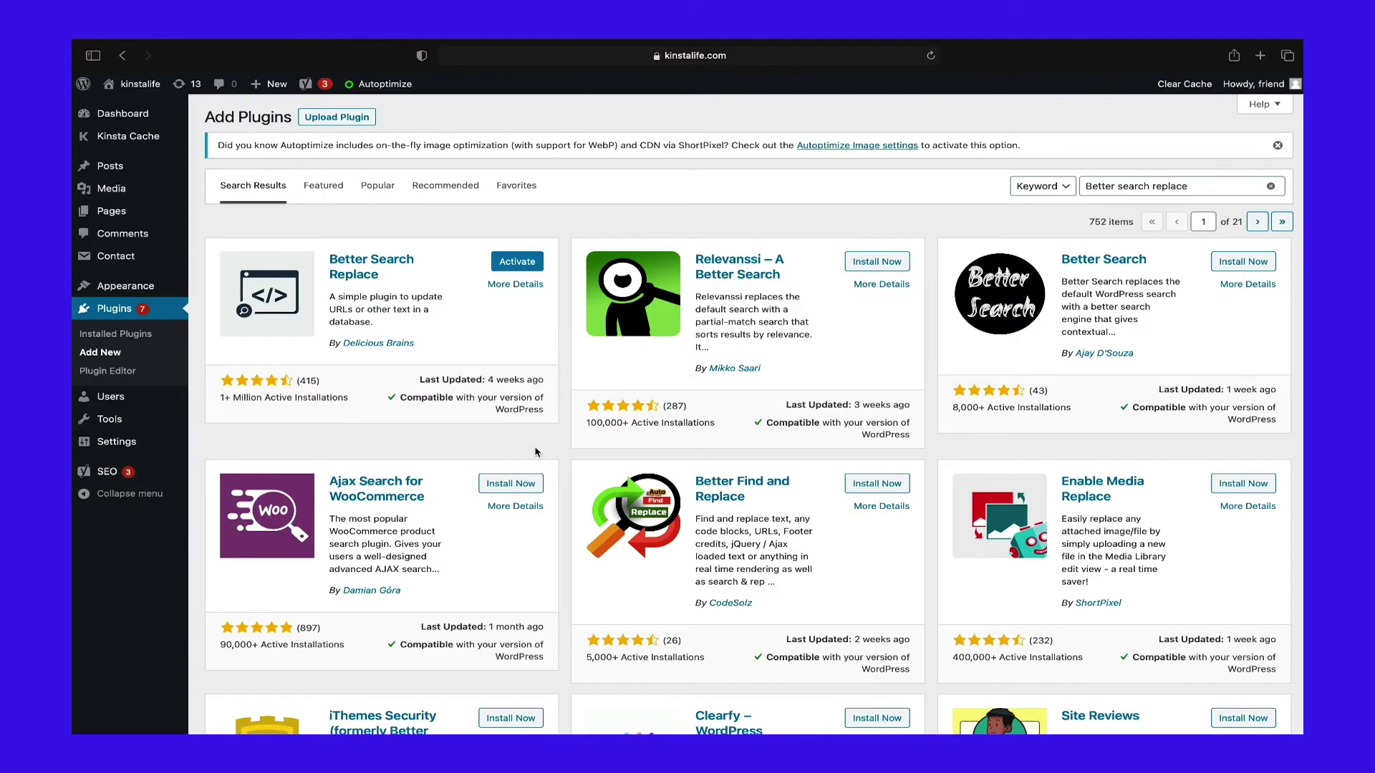
Activate Better Search Replace, open its Tools page, and select the Search for field.
click(519, 261)
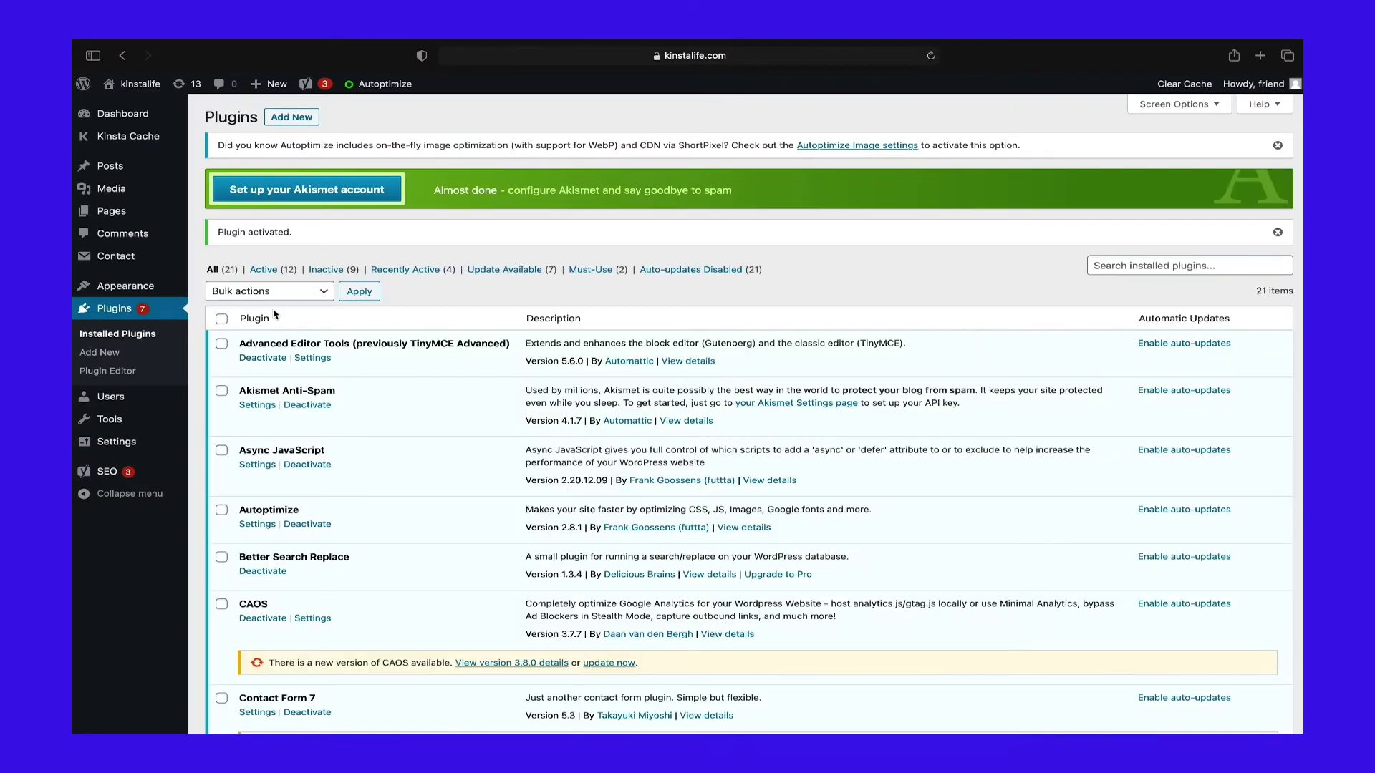
mouse_move(113, 421)
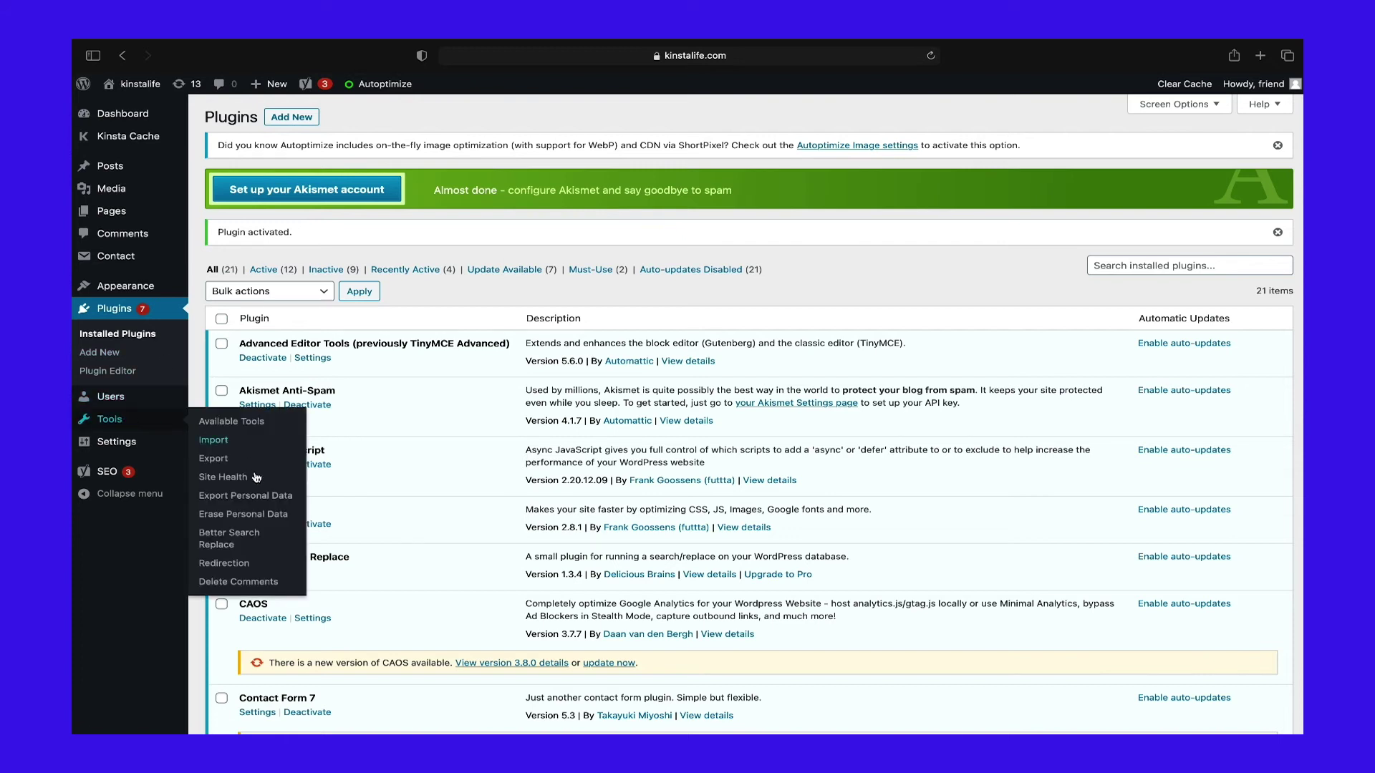
click(245, 537)
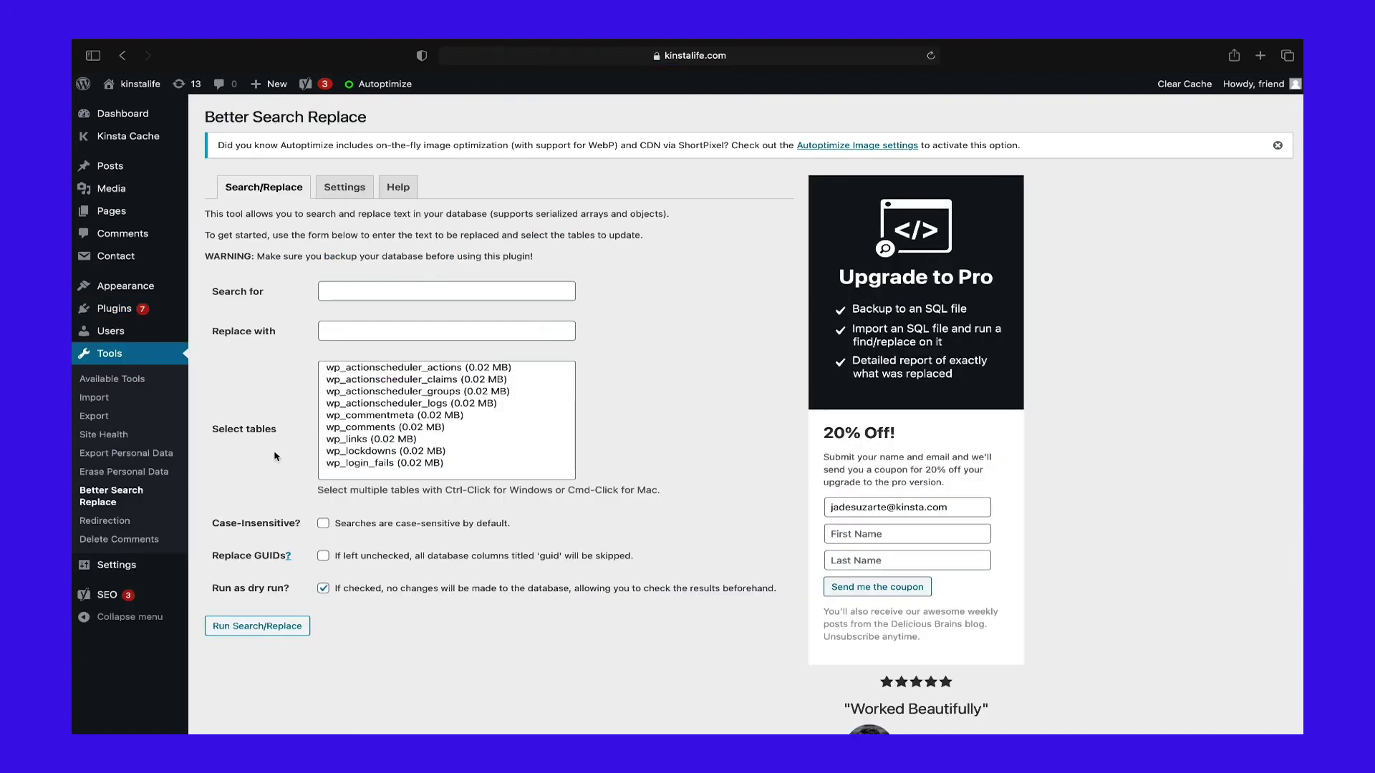
click(332, 290)
click(337, 327)
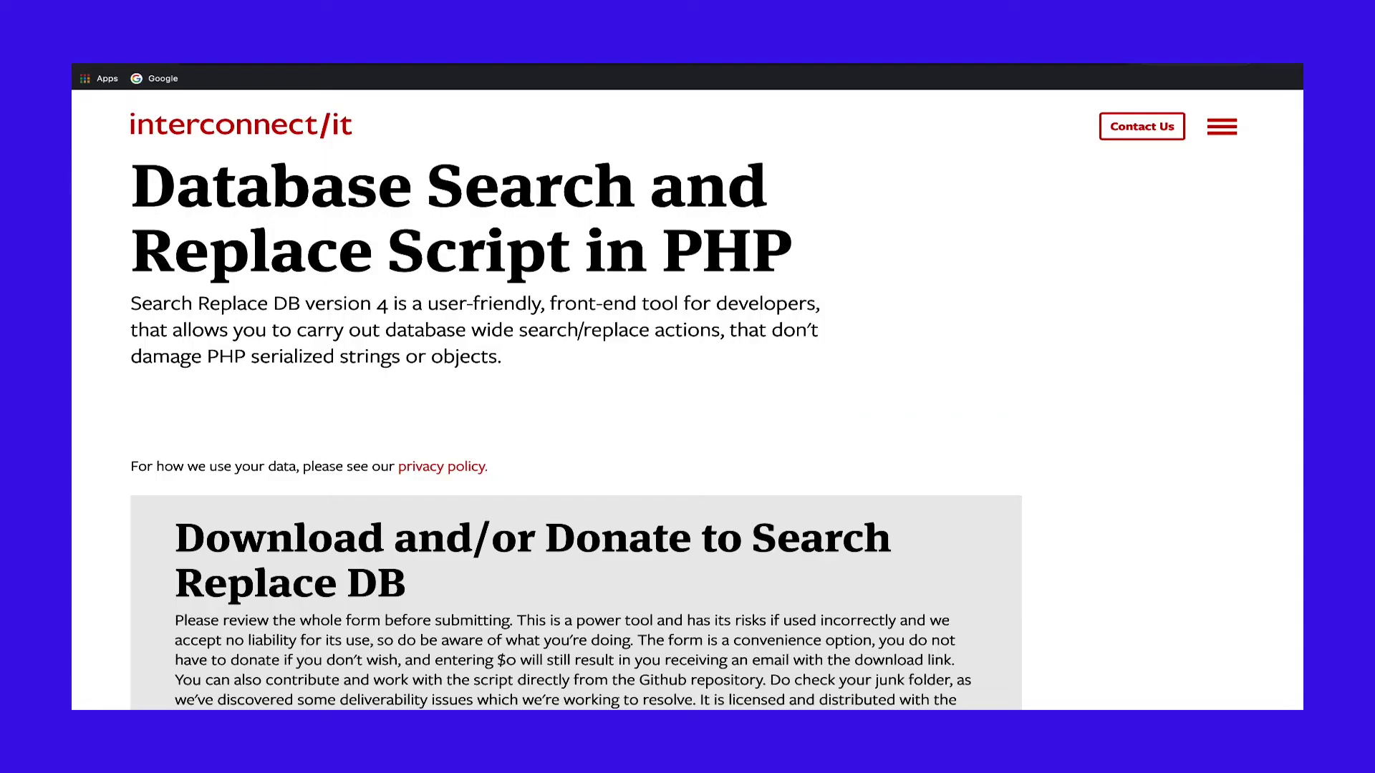